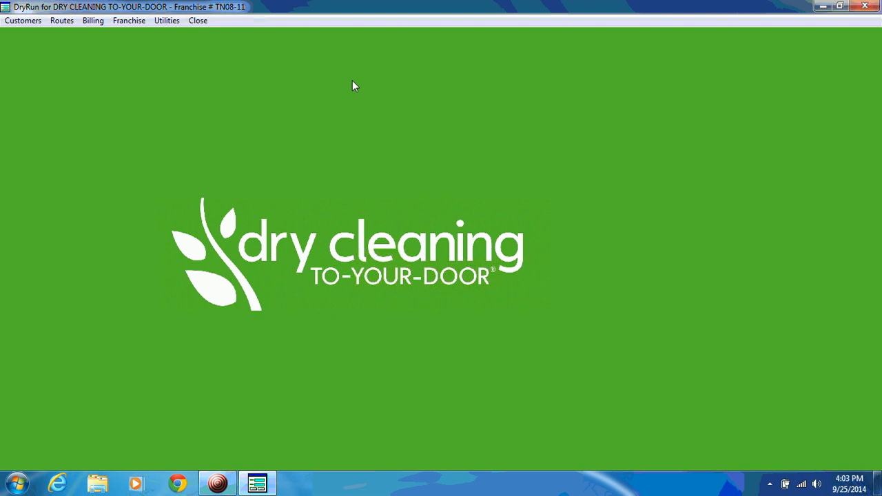
- Open the customer statements form and set the closing dates to 08/31/2014 for previous and 09/30/2014 for current
click(93, 26)
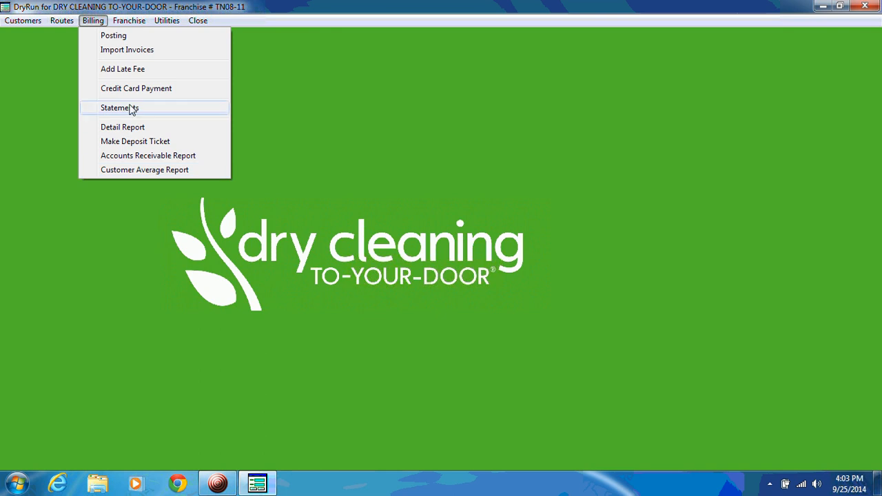
click(131, 110)
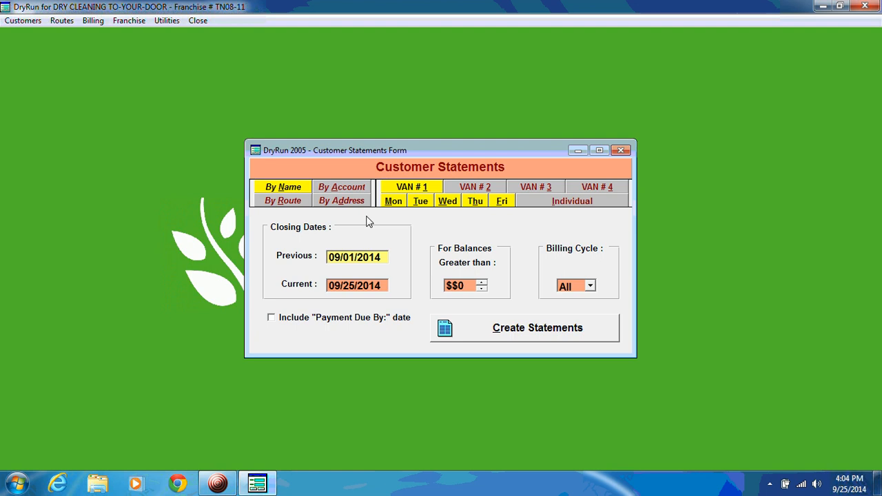
text(8)
key(Tab)
text(0930)
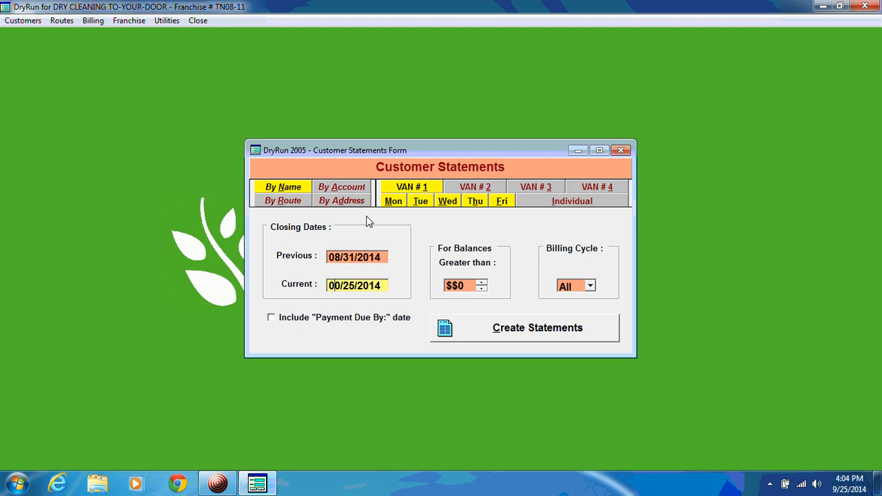
key(Tab)
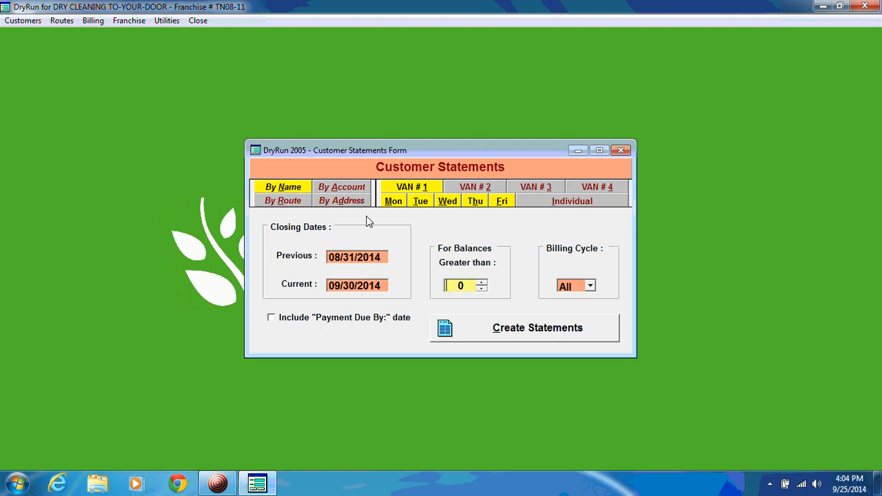
- Limit the statements to balances greater than $4 and to billing cycle A
click(483, 282)
click(483, 283)
key(Tab)
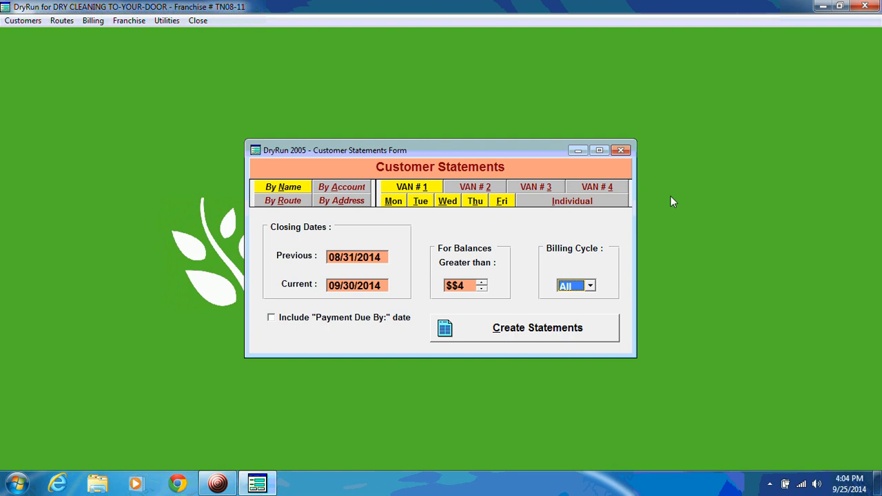
key(Down)
key(Down)
key(Down)
key(Down)
key(Up)
key(Up)
text(AC)
key(a)
key(Tab)
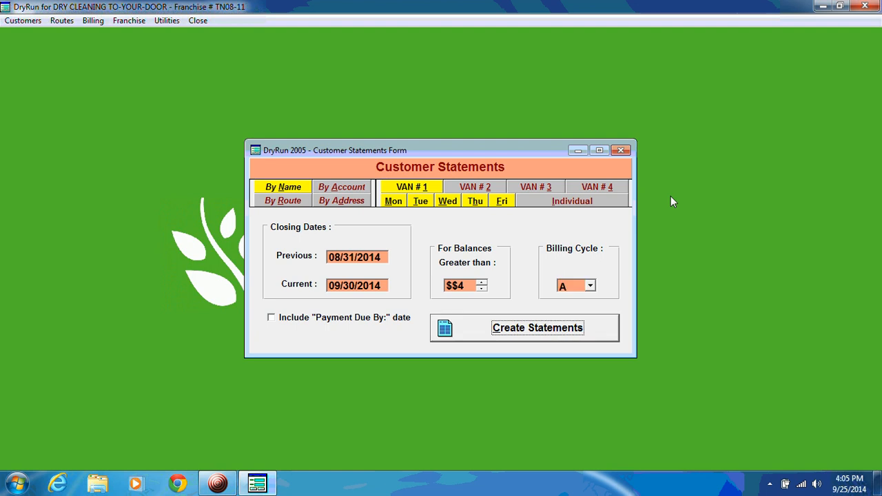
- Include a payment due-by date of 10/20/2014 and create the customer statements
click(365, 318)
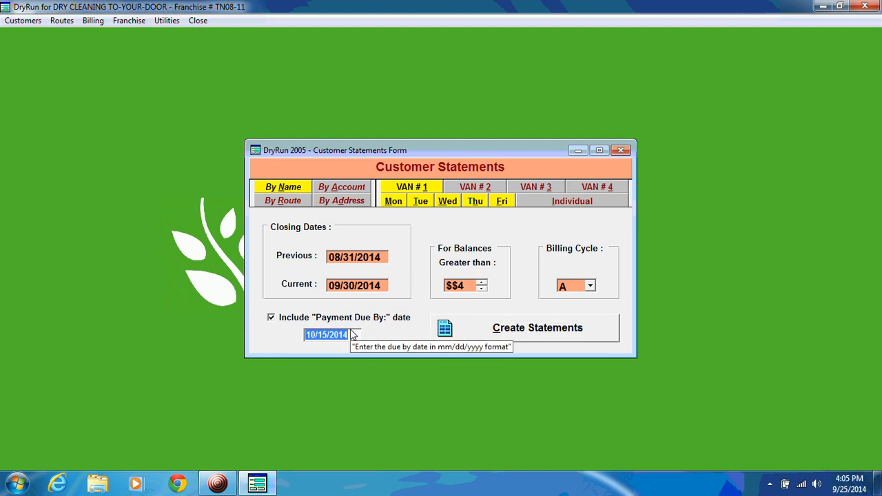
text(10/20/)
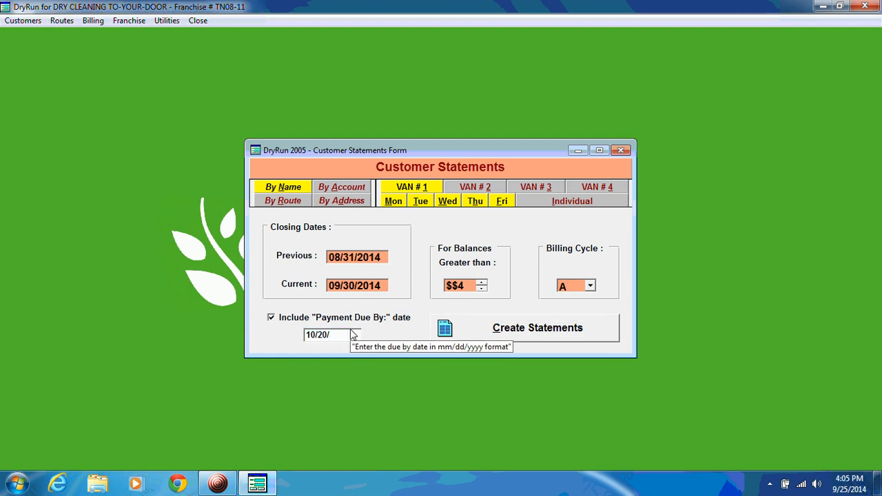
text(2014)
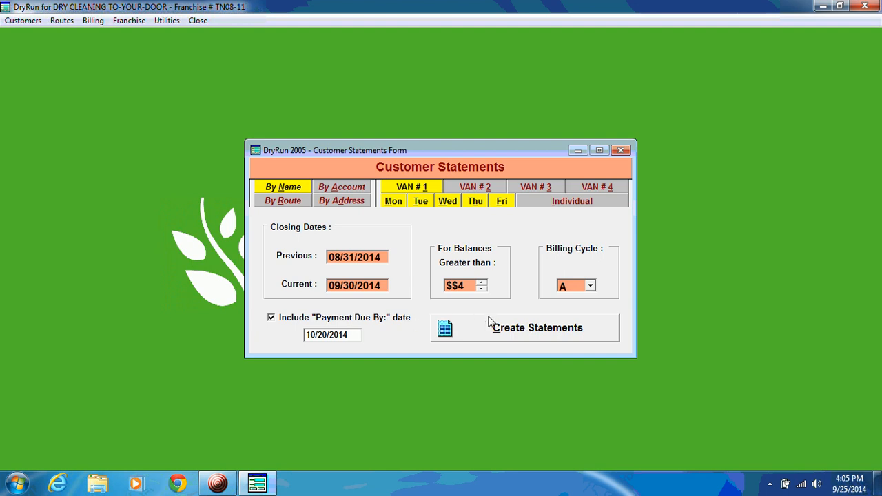
click(513, 329)
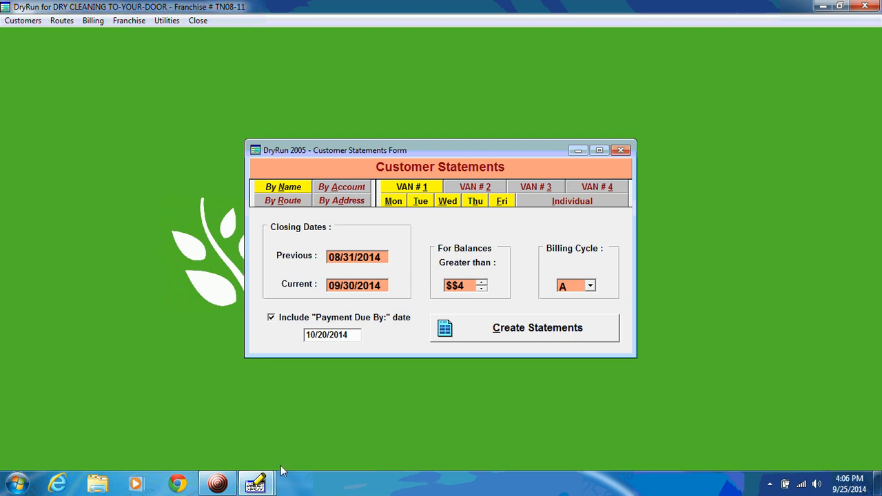
click(215, 485)
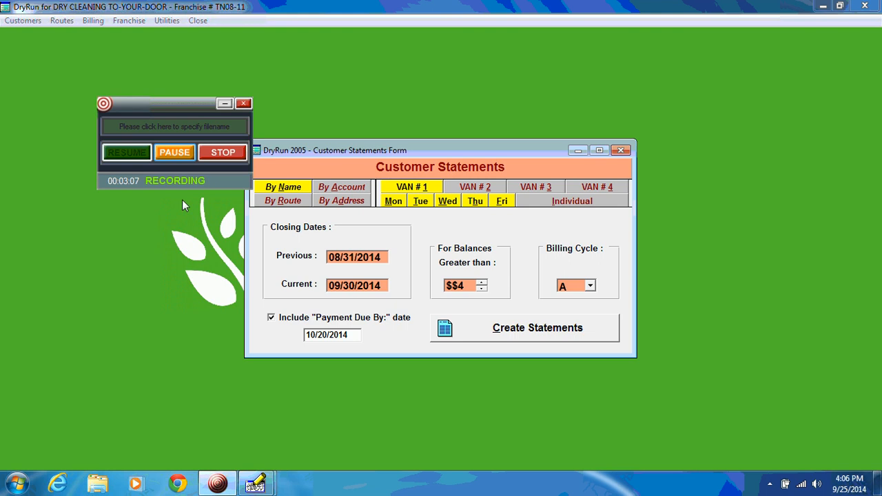
click(174, 153)
click(129, 155)
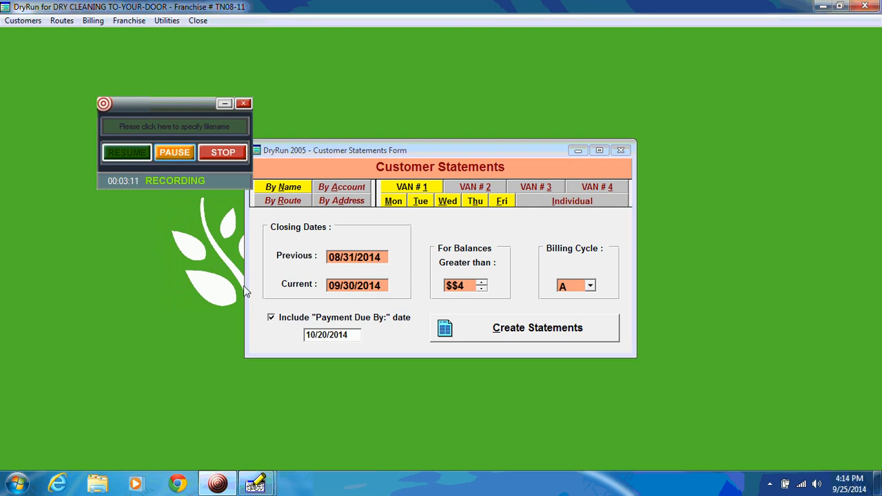
- Examine the generated account statement in the report preview from header to payment footer, and close the preview
mouse_move(257, 485)
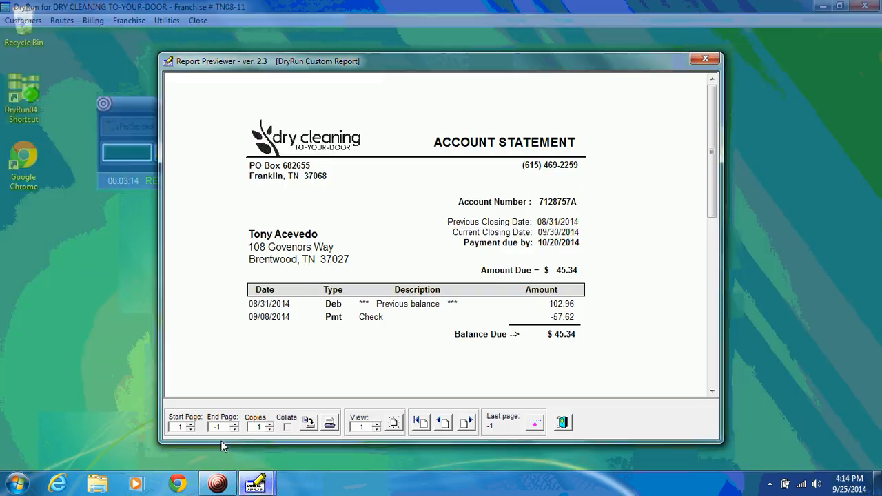
click(200, 424)
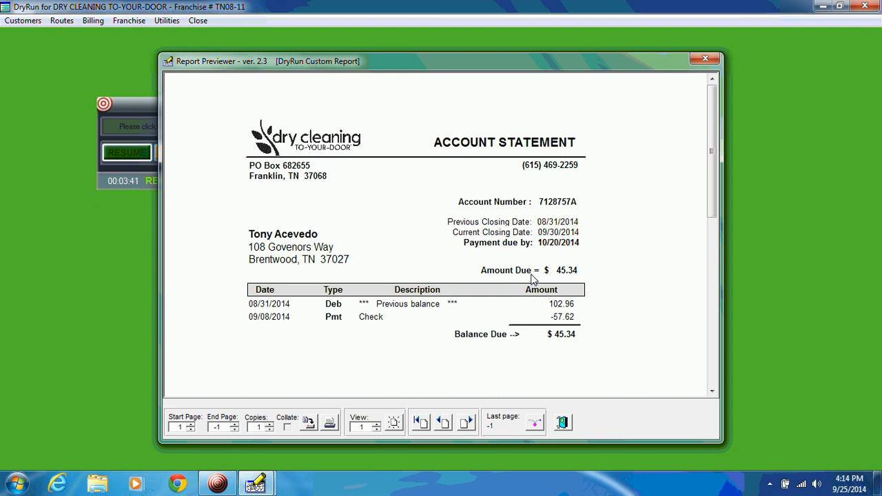
click(713, 362)
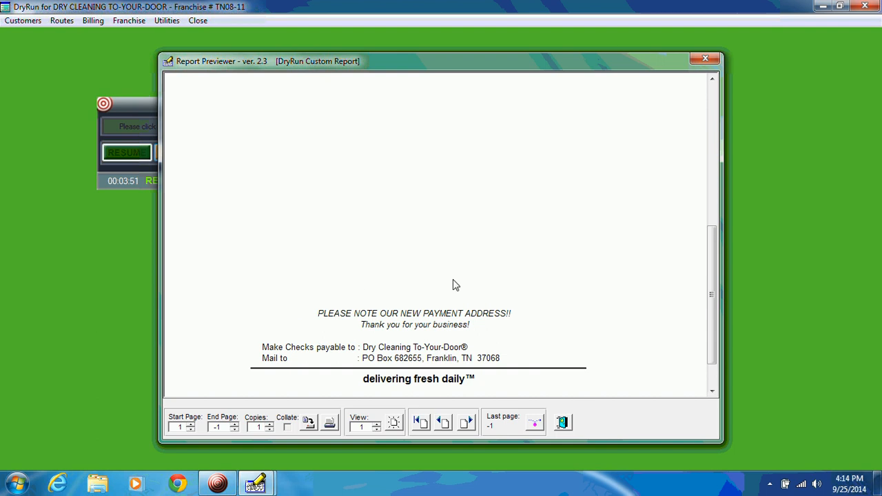
click(564, 423)
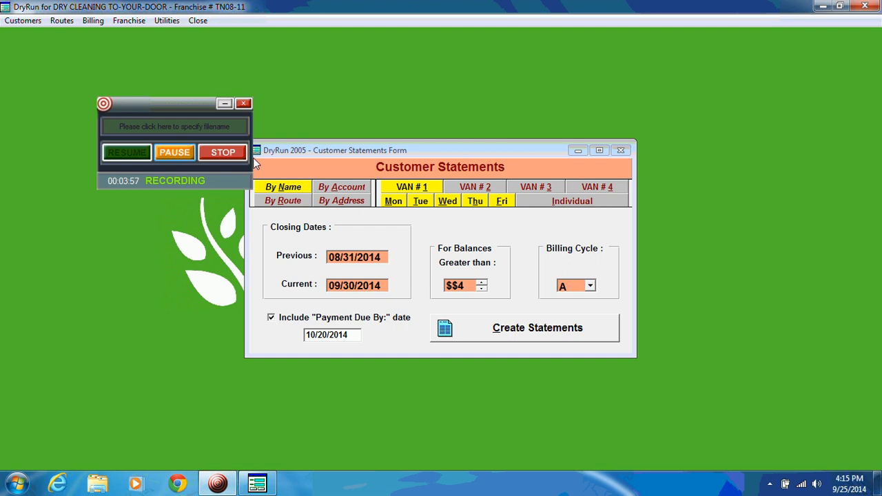
click(92, 20)
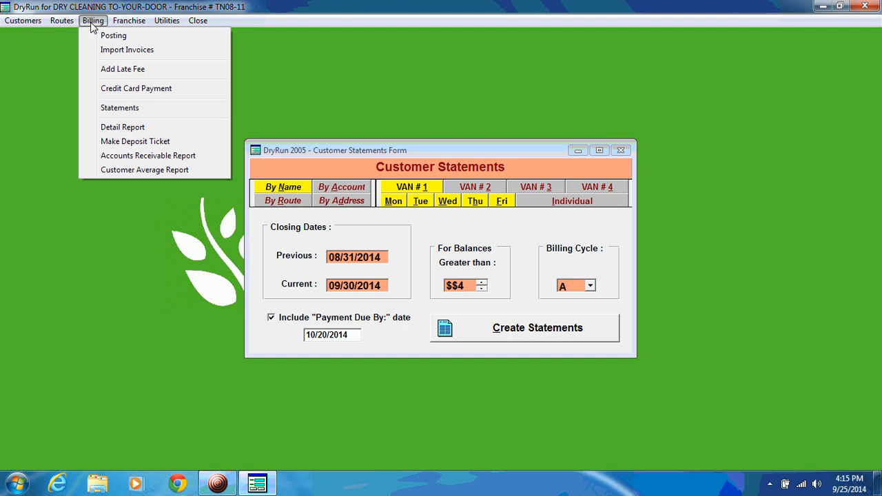
mouse_move(134, 27)
mouse_move(177, 26)
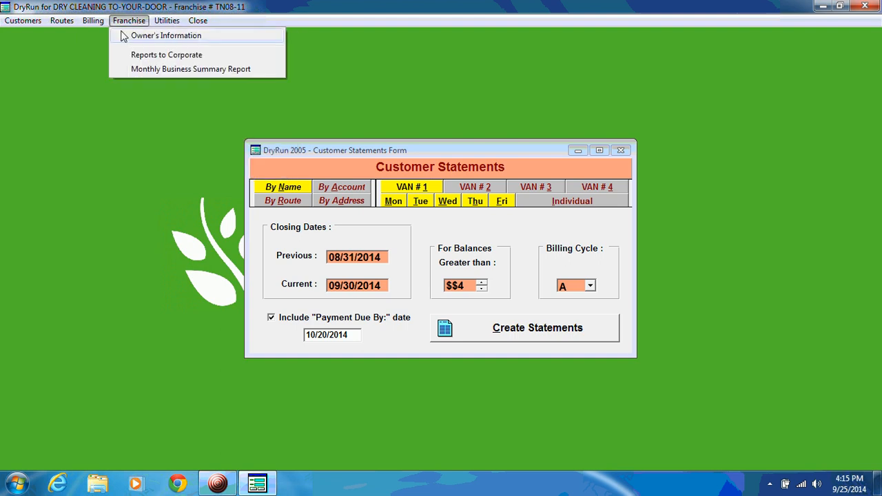
mouse_move(94, 26)
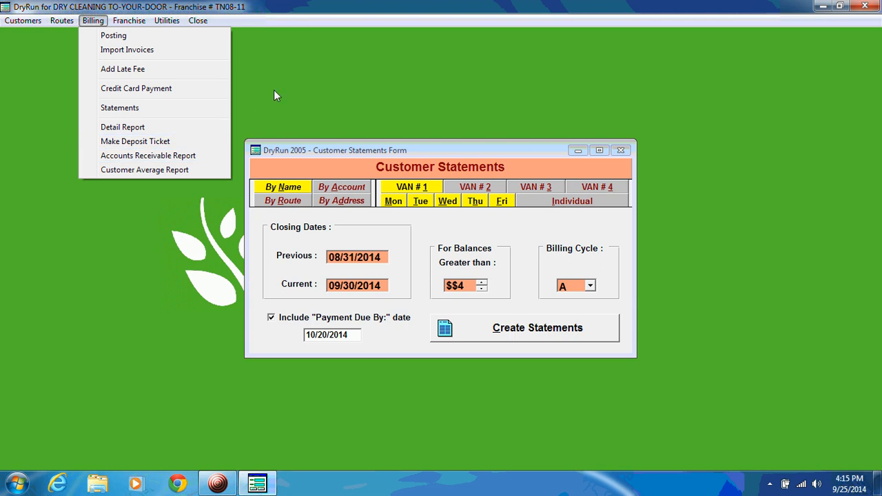
- Close the customer statements form and open credit card payments with the billing cycle set to C
click(620, 150)
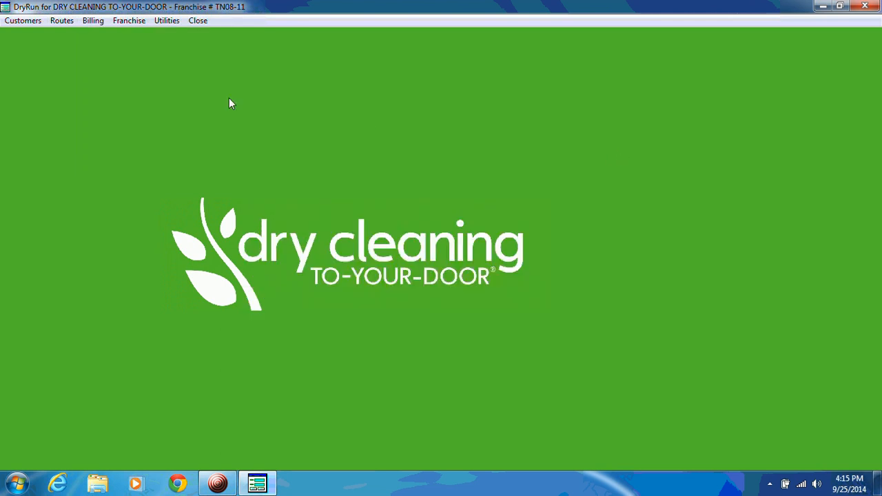
click(93, 21)
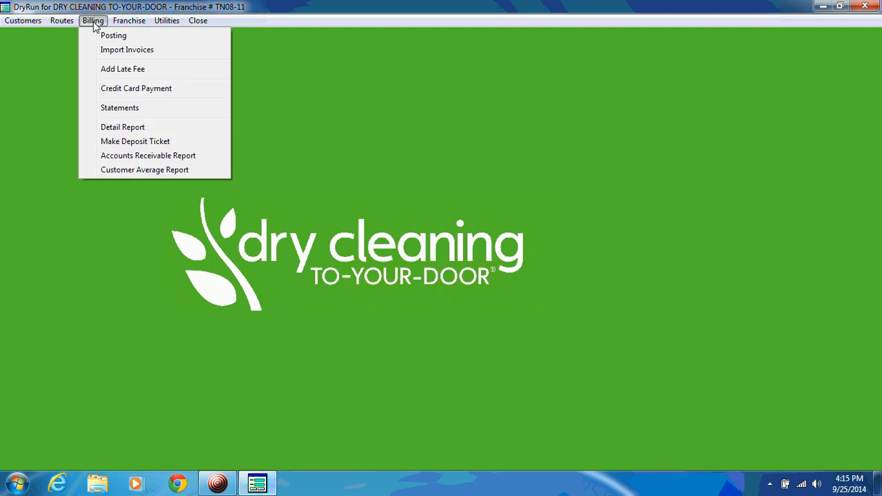
click(136, 88)
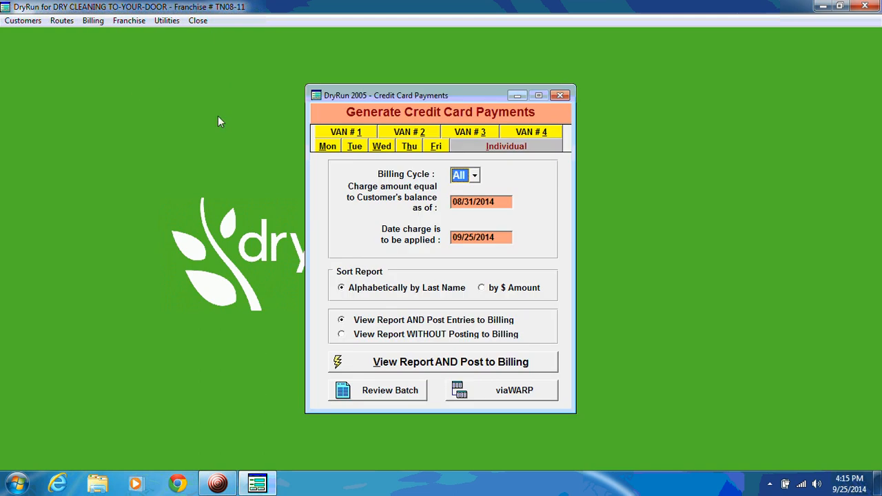
click(476, 176)
click(463, 229)
- Set both the customer balance as-of date and the charge application date to 09/30/2014
click(476, 204)
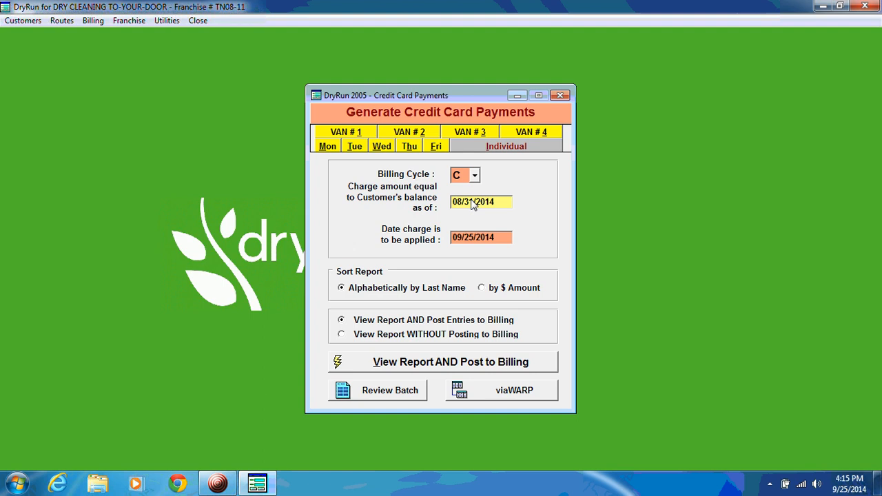
text(0930)
key(Tab)
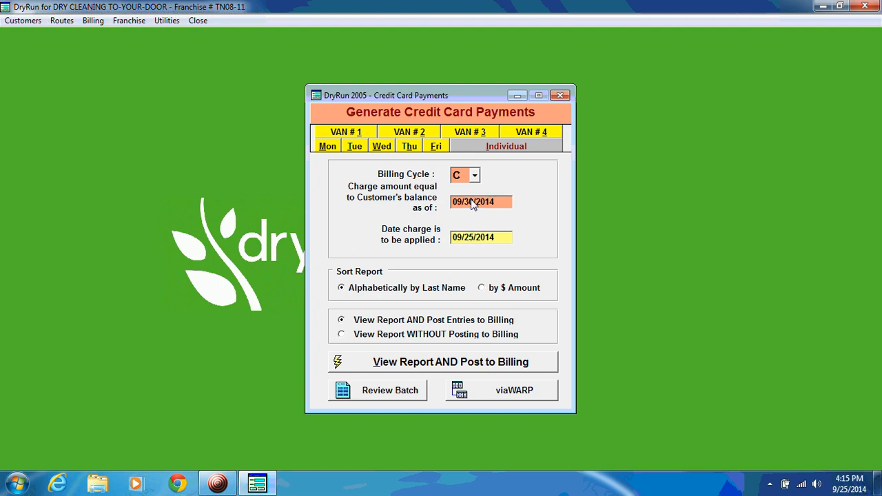
text(0930)
key(Tab)
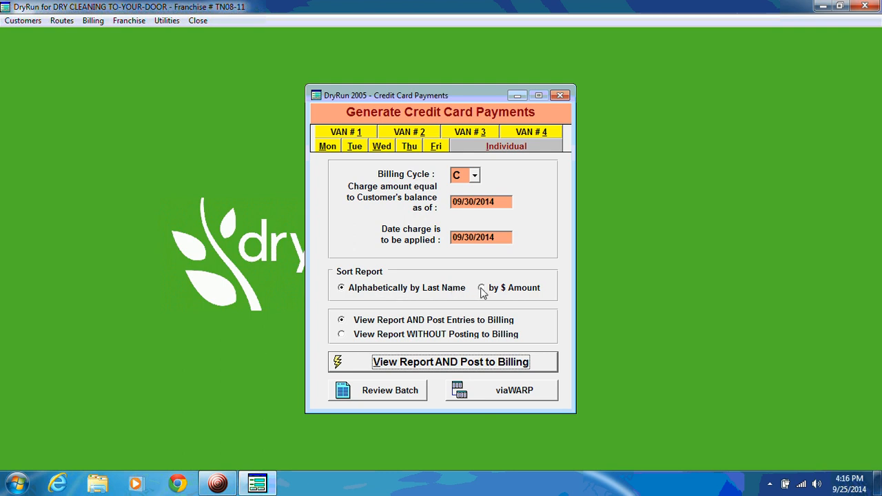
- Generate the credit card report without posting to billing, examine the listed charges and total, and close the preview
click(342, 335)
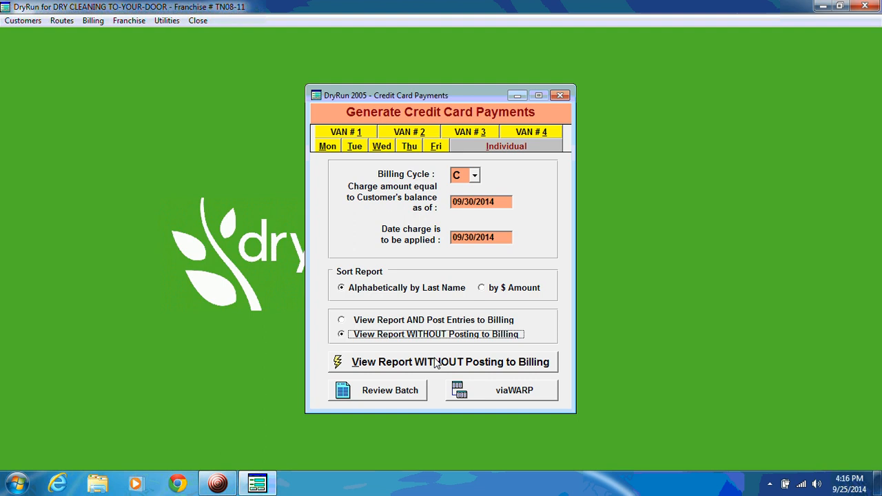
click(436, 363)
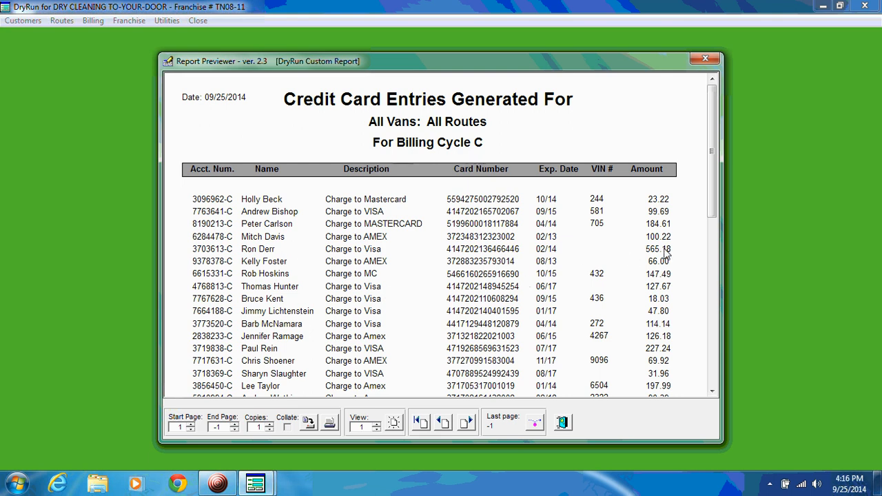
click(714, 374)
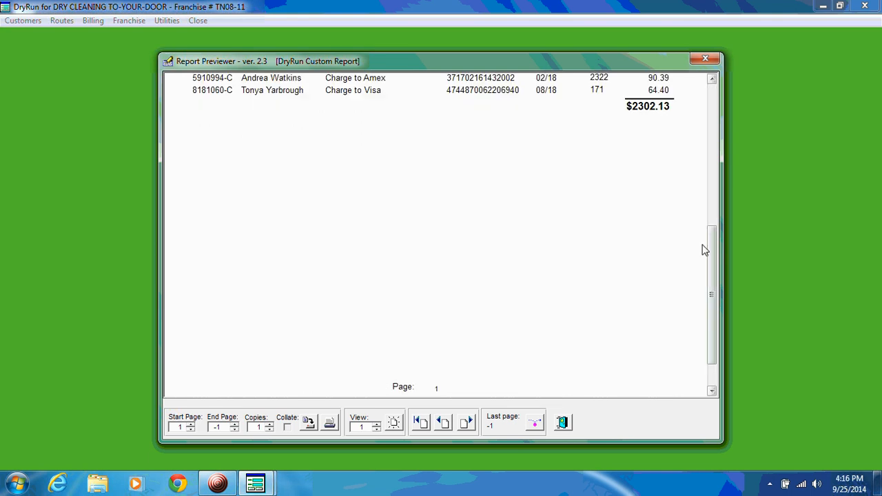
click(713, 102)
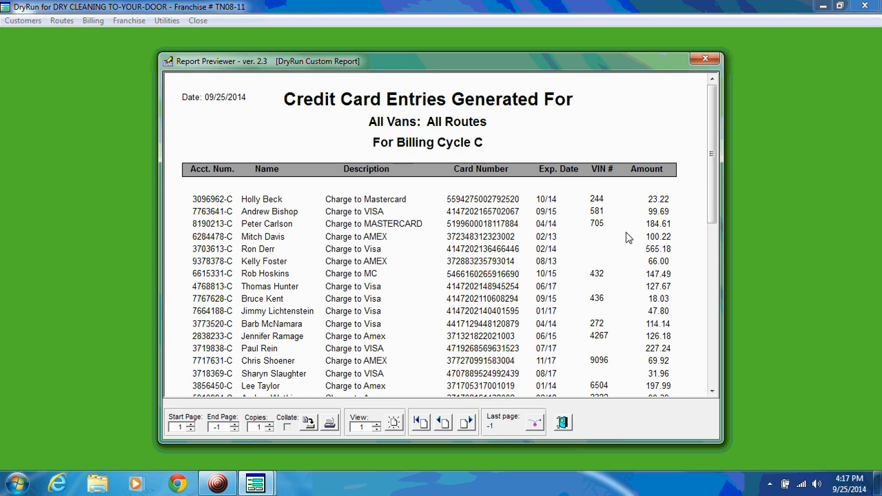
click(563, 421)
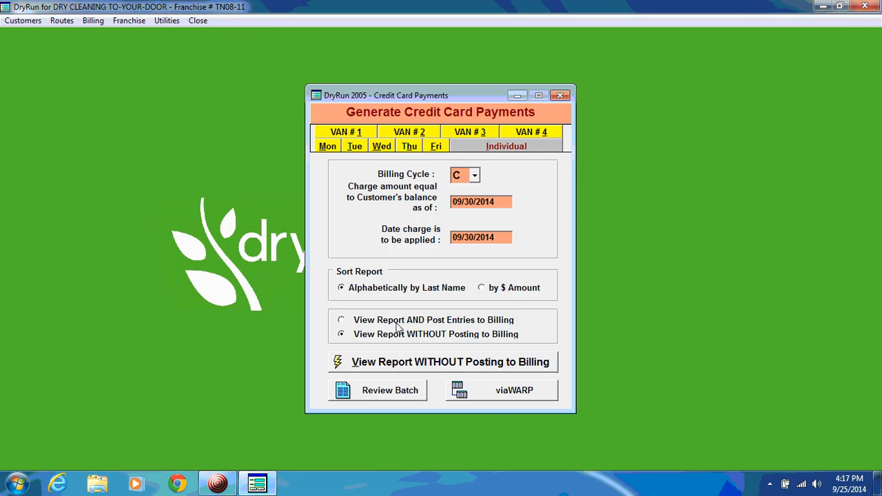
- Select viewing the report and posting entries to billing, and close the credit card payments form without generating the report
click(398, 323)
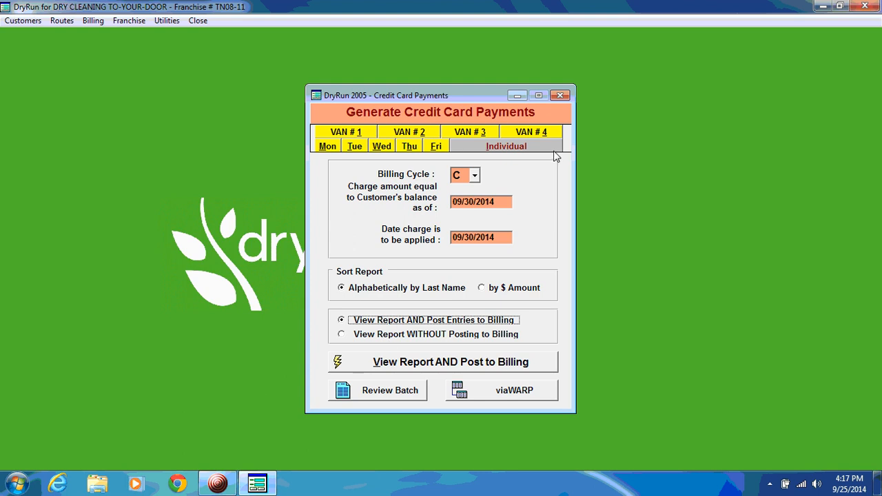
click(560, 96)
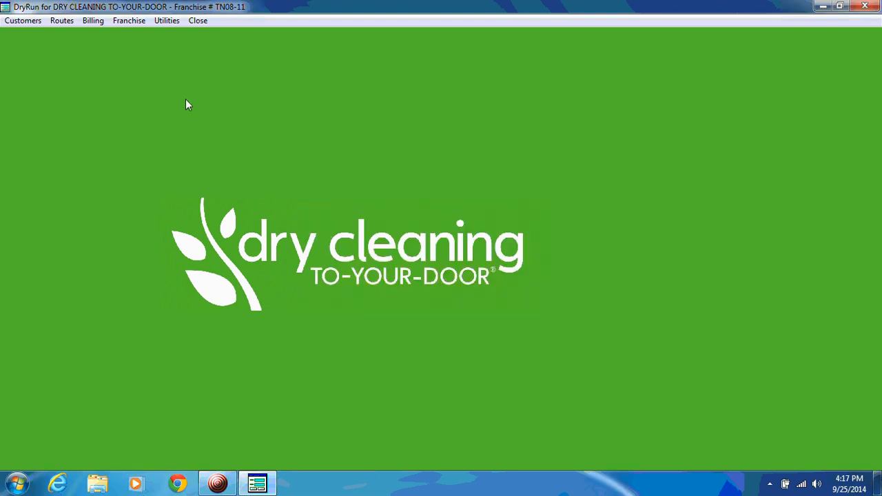
- Open the posting form, look at the account number of one 09/19/2014 check entry, and close the form
click(93, 23)
click(110, 32)
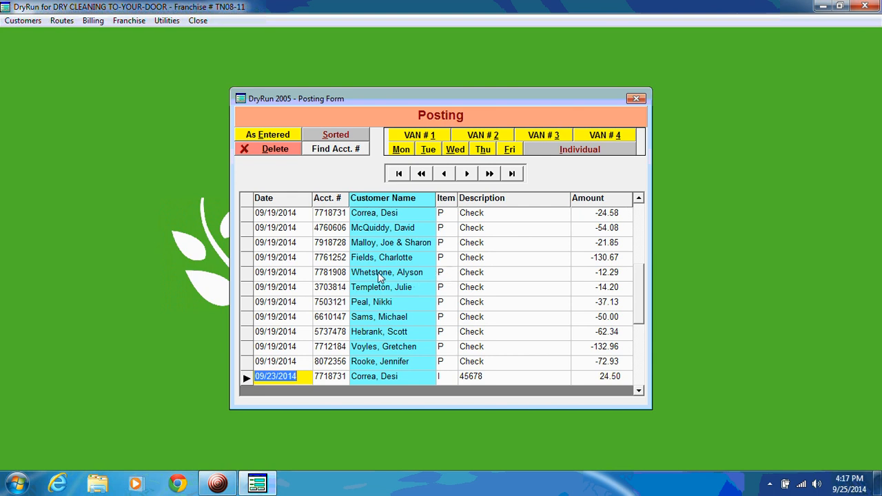
click(324, 276)
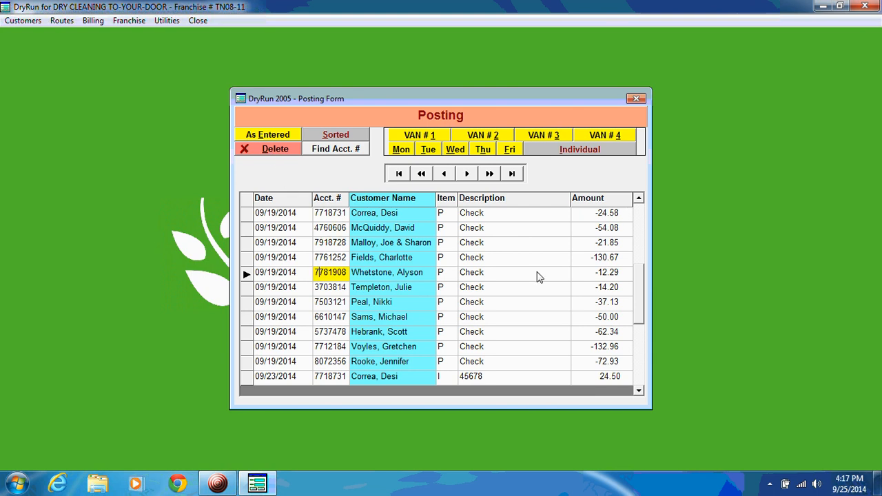
click(637, 100)
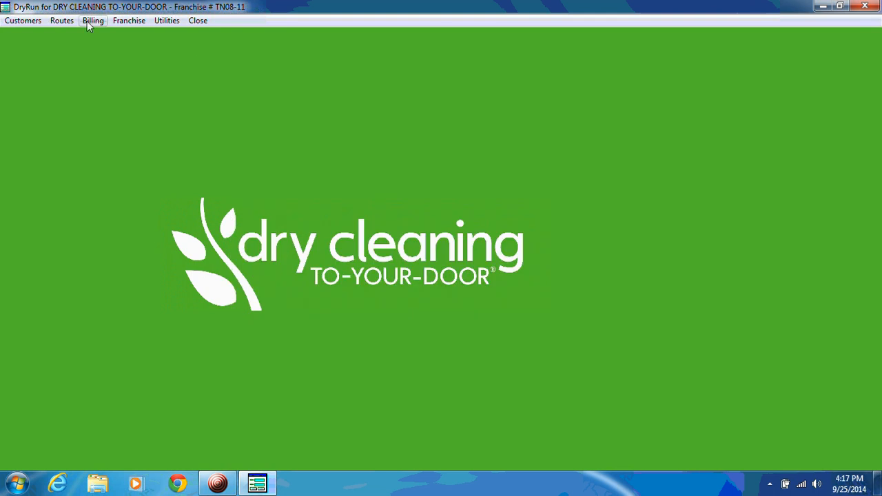
- Open the posting detail form, exclude invoices, debits and credits so only payments stay selected, and close it without generating the detail
click(92, 22)
click(131, 128)
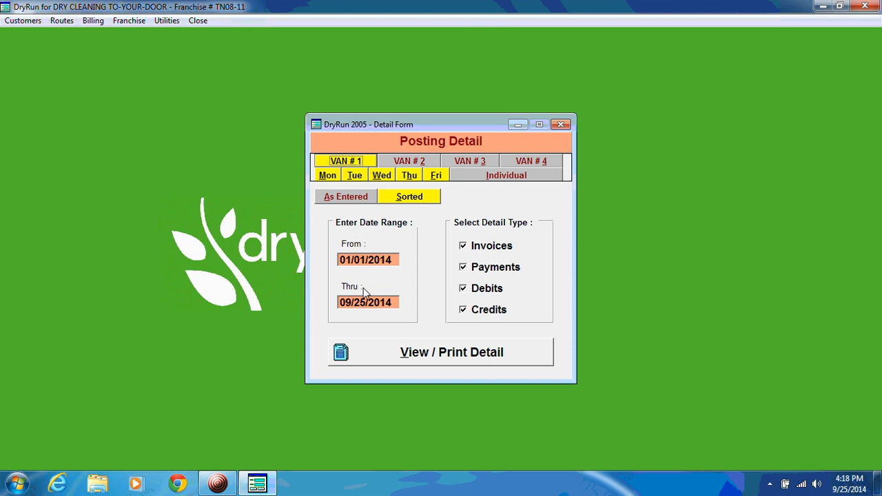
click(463, 246)
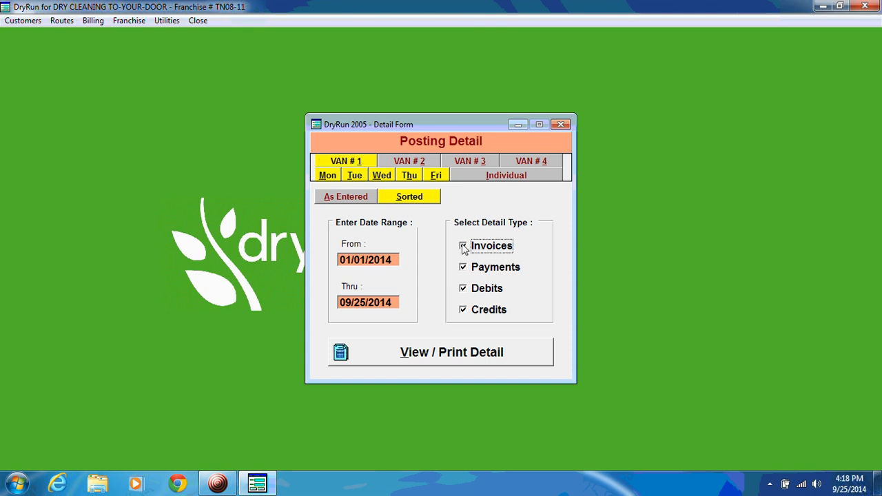
click(463, 288)
click(463, 310)
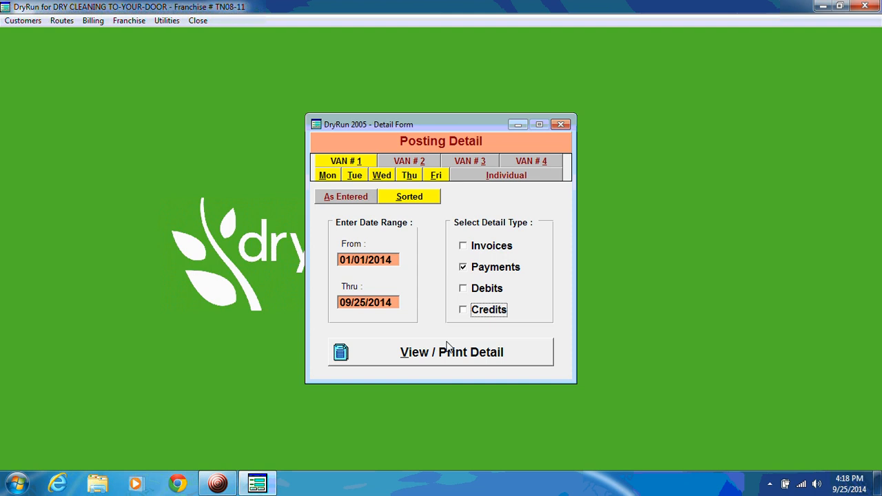
click(561, 126)
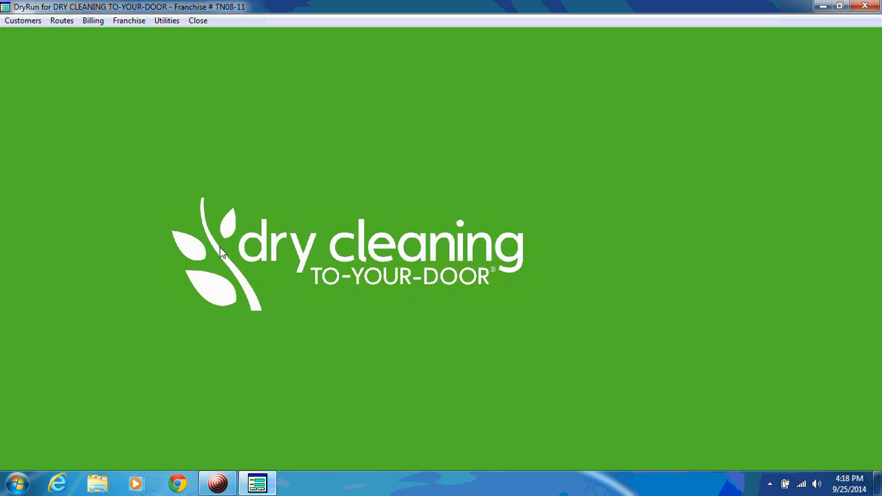
- Switch to Windows Explorer, open the dr2004 folder on the C: drive, and select the statement file DCTYD_TN08_0925.CSV
click(98, 486)
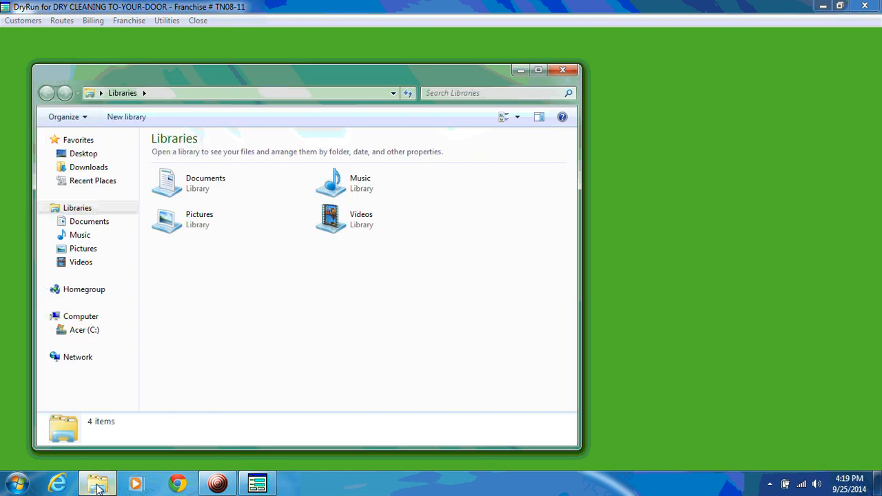
click(78, 331)
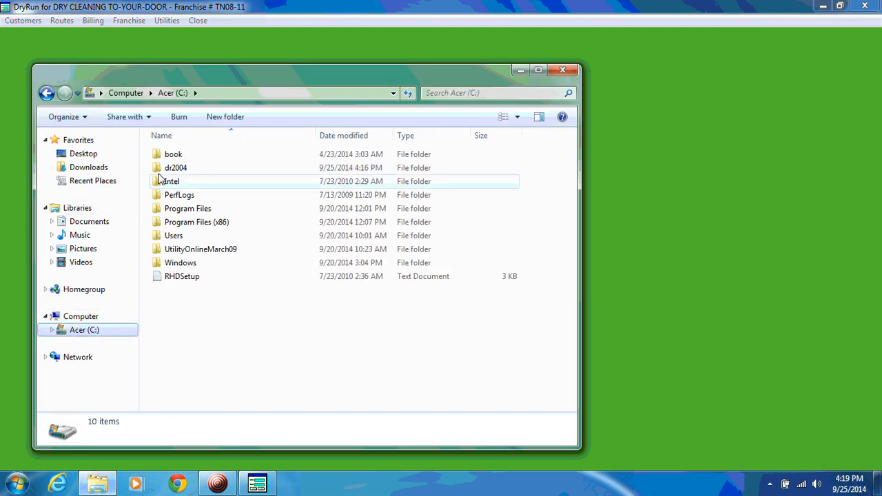
double_click(160, 170)
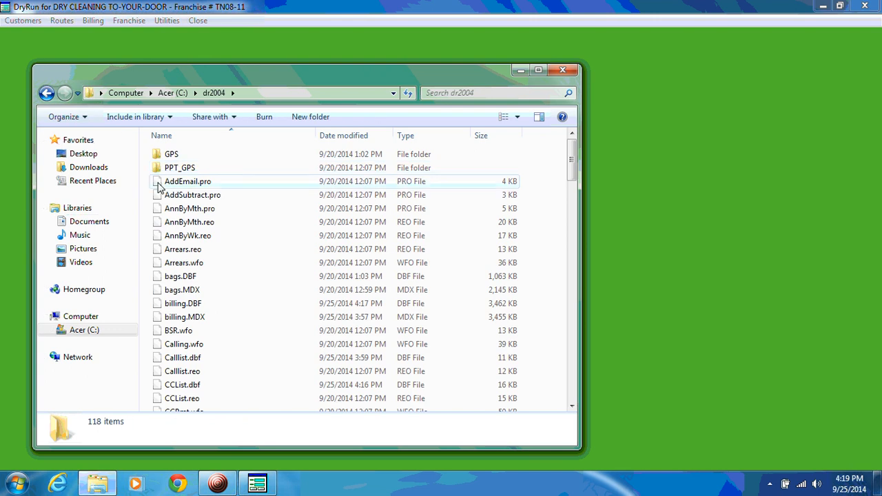
click(160, 186)
key(d)
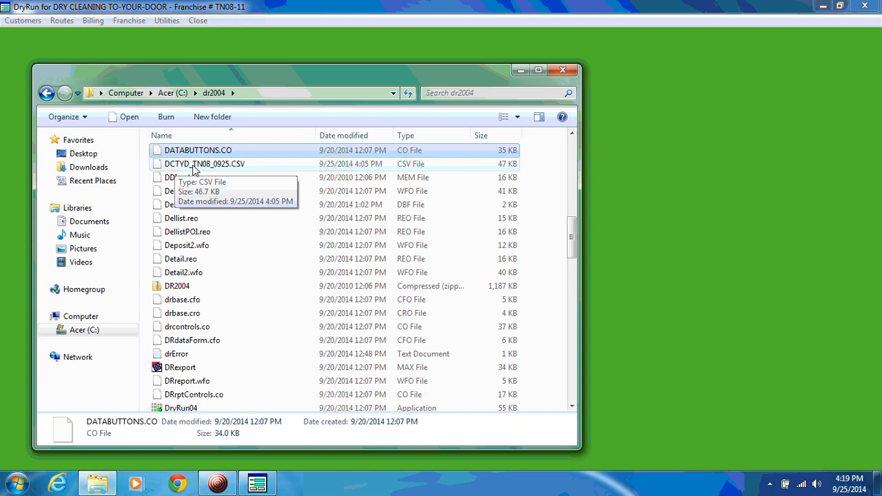
click(250, 168)
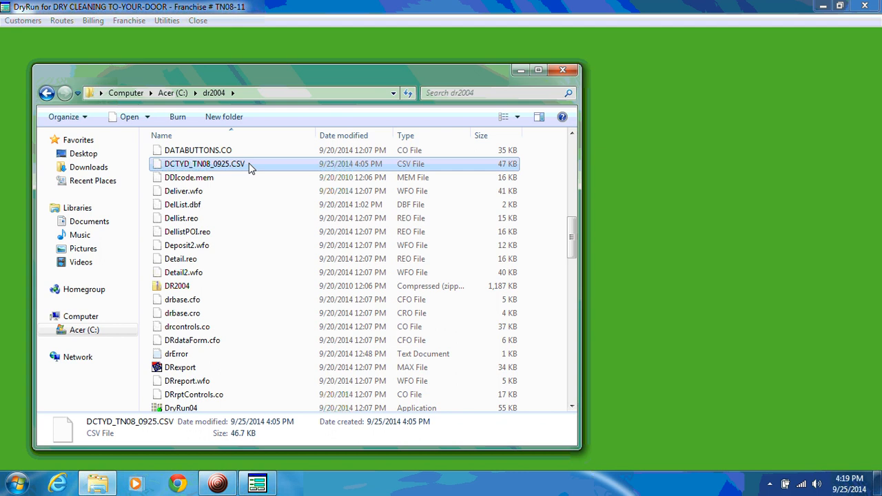
- Compress DCTYD_TN08_0925.CSV into a zipped folder in dr2004, keeping the suggested name DCTYD_TN08_0925
right_click(249, 168)
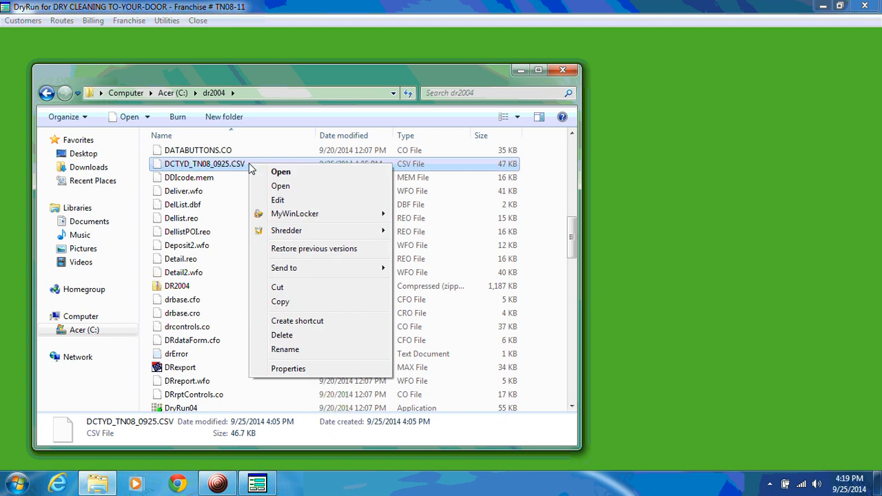
mouse_move(344, 269)
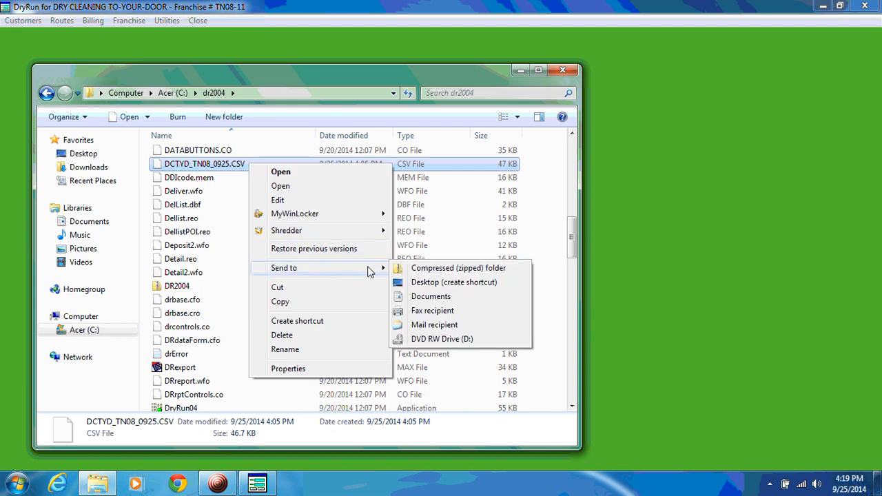
click(427, 269)
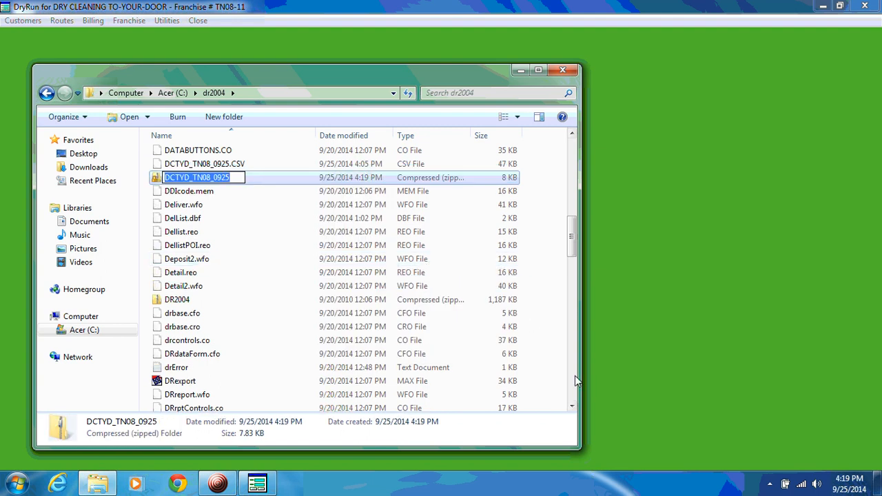
click(549, 374)
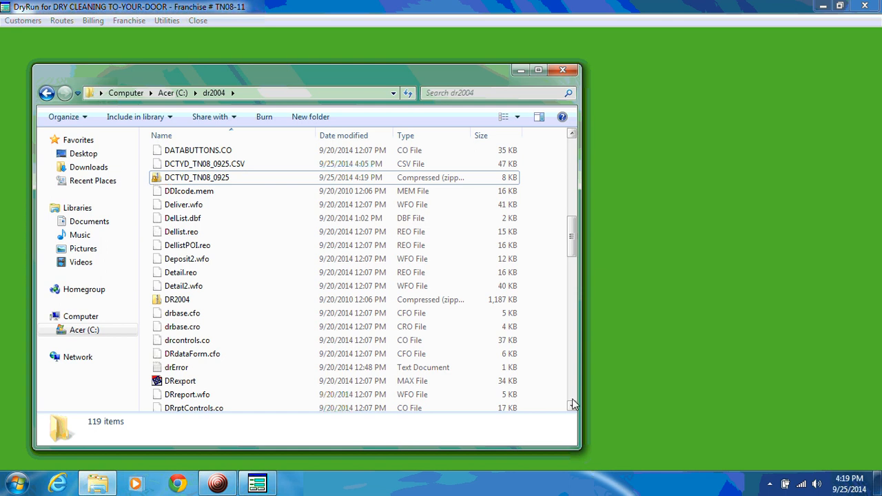
- Locate the zipped folder DCTYD_TN08_0925 in the dr2004 file list and select it
drag(574, 395, 575, 396)
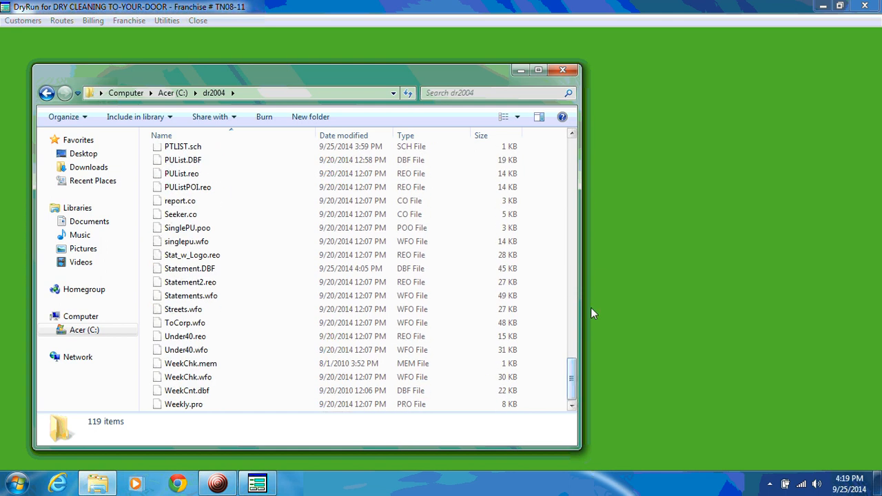
click(573, 142)
click(572, 142)
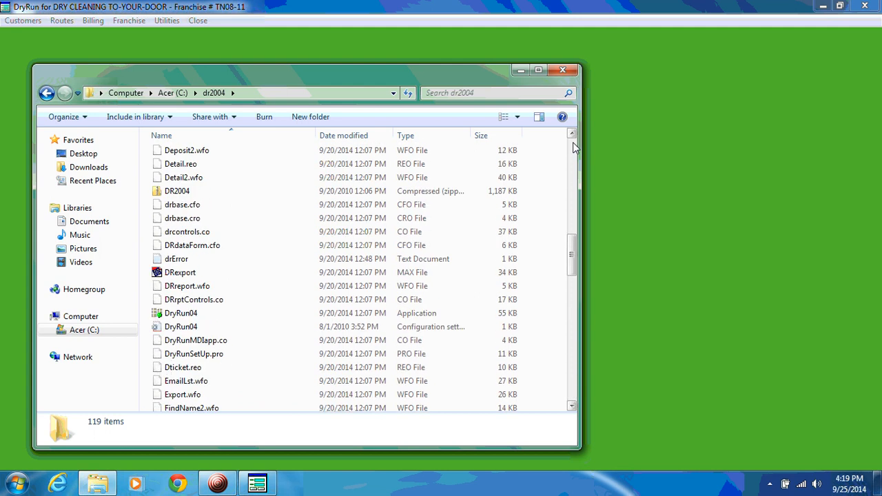
click(576, 147)
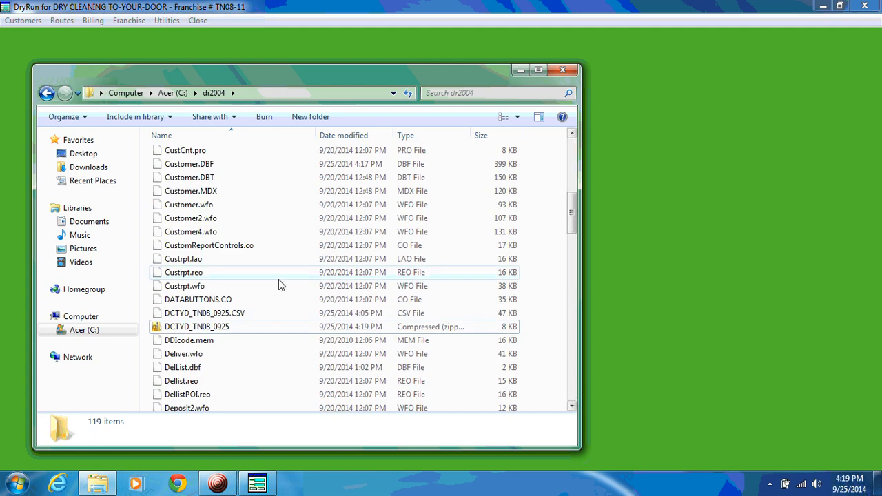
click(158, 330)
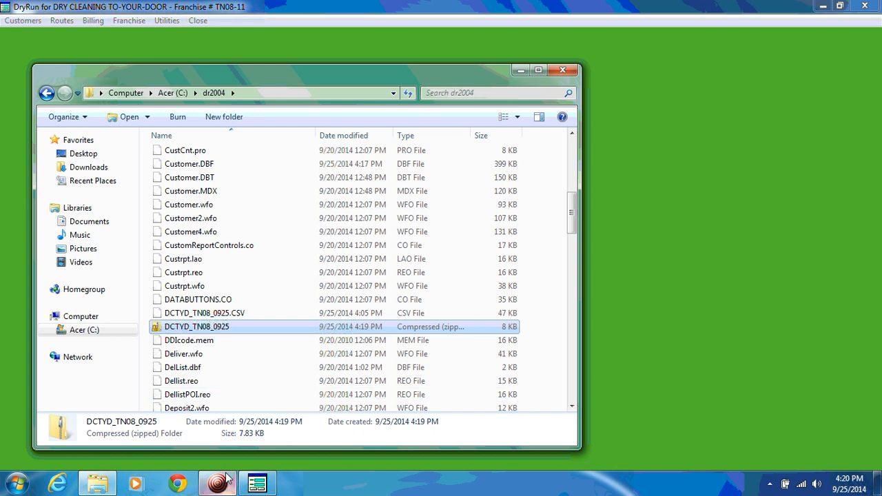
mouse_move(226, 479)
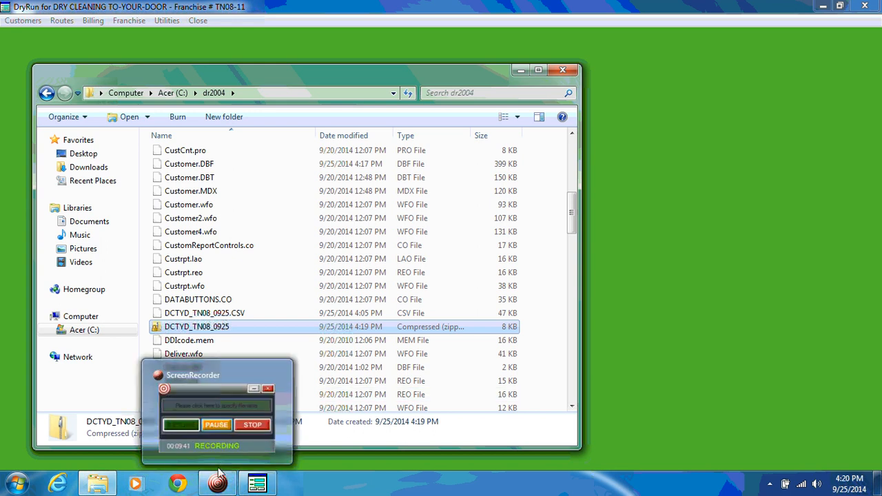
click(219, 477)
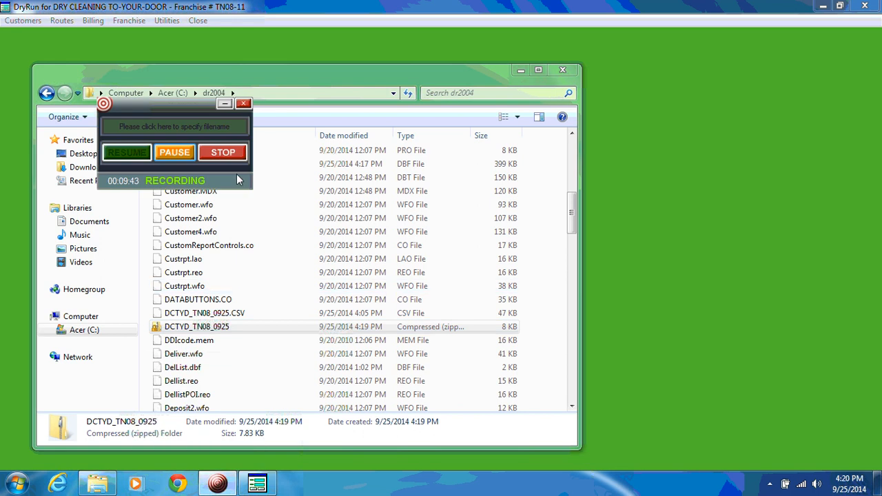